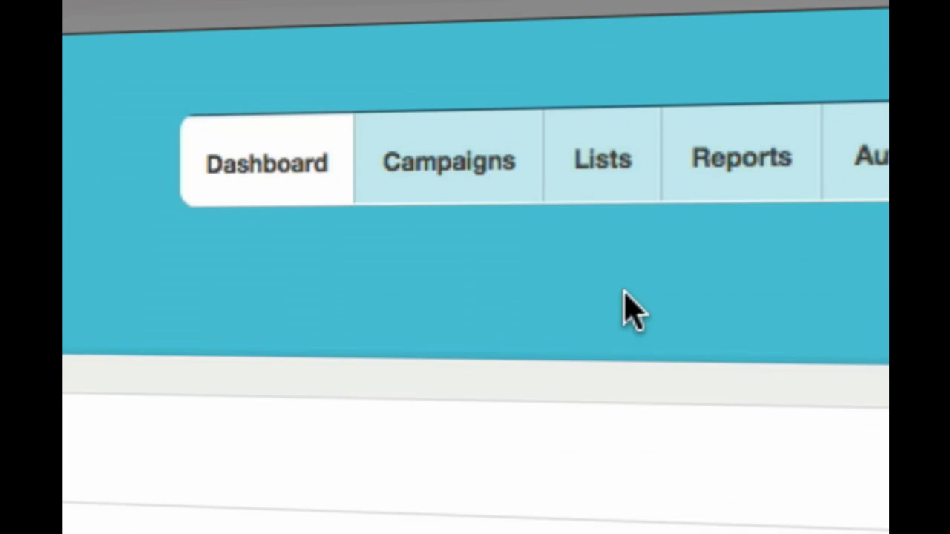
From the Lists page, start a new list, choosing to create a list rather than groups
{"action": "left_click", "coordinate": [617, 197]}
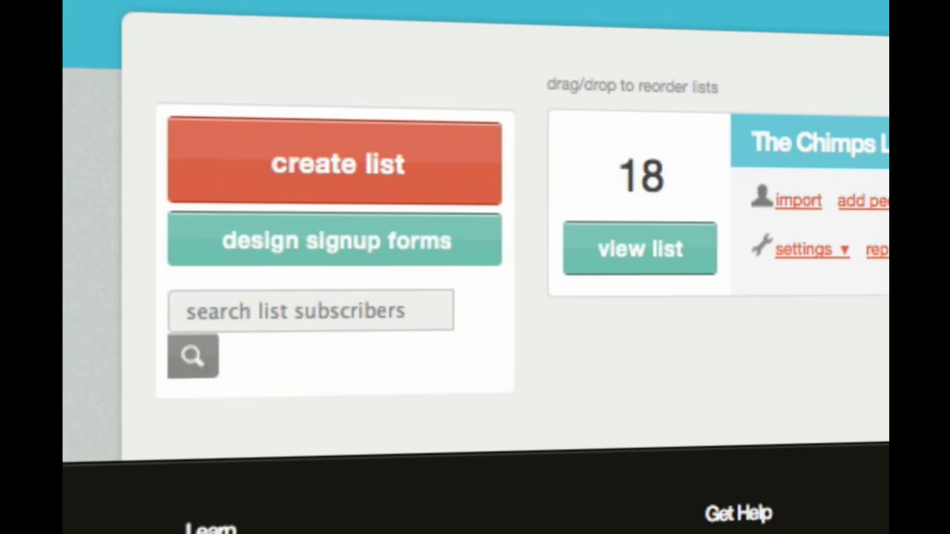
{"action": "left_click", "coordinate": [439, 170]}
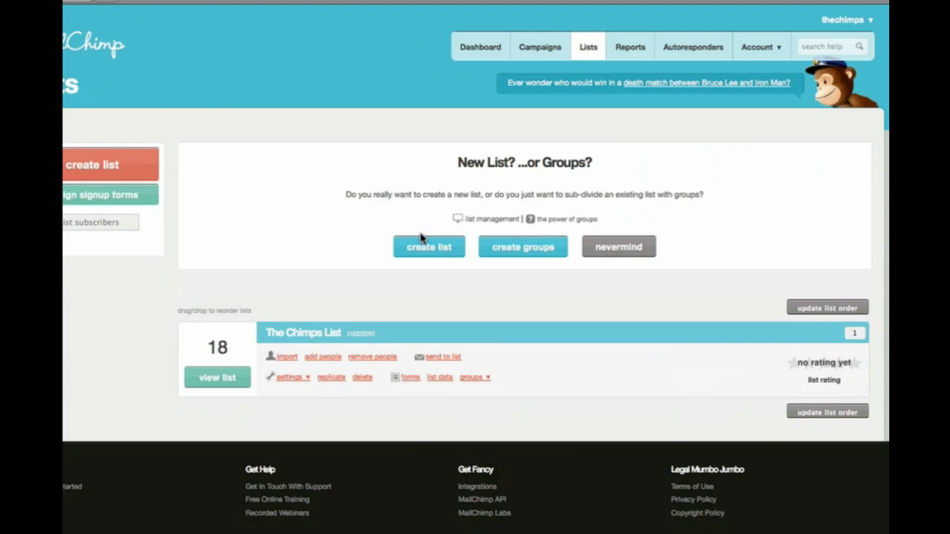
{"action": "left_click", "coordinate": [429, 248]}
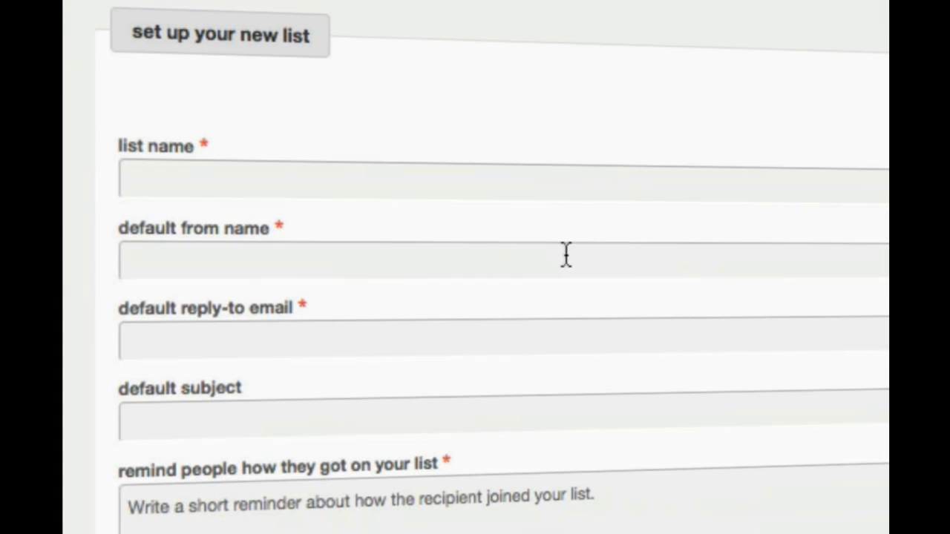
Enter 'World Tour Announcement List' as the new list's name
{"action": "left_click", "coordinate": [336, 190]}
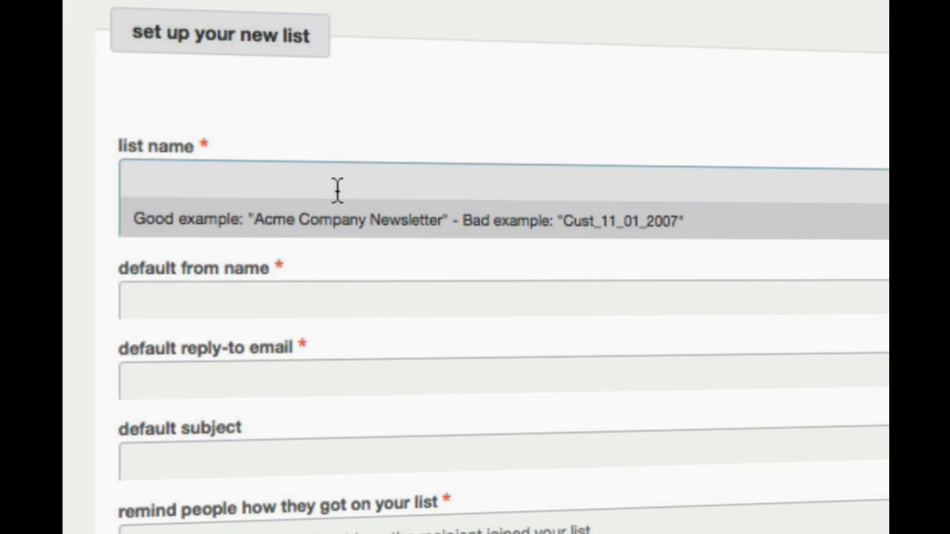
{"action": "type", "text": "World Tour Ann"}
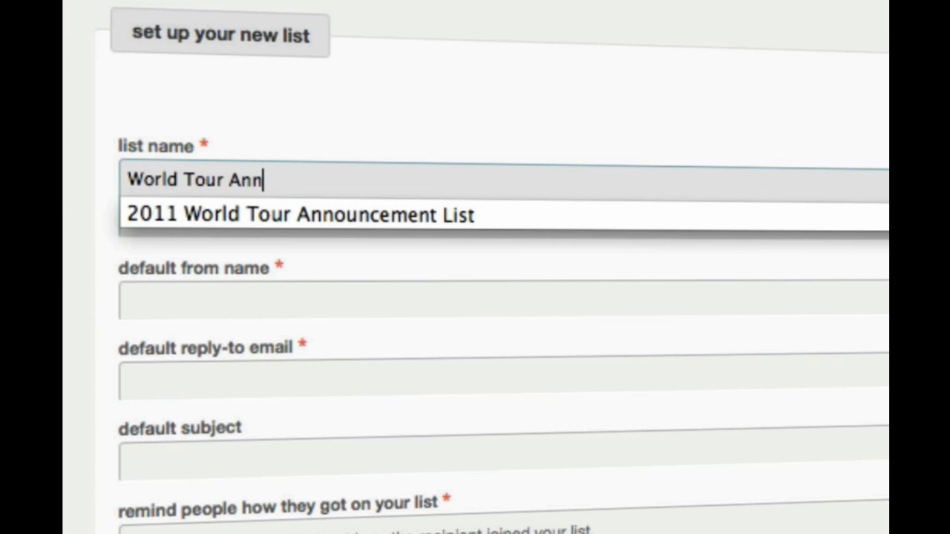
{"action": "type", "text": "ouncement"}
{"action": "key", "text": "BackSpace"}
{"action": "key", "text": "BackSpace"}
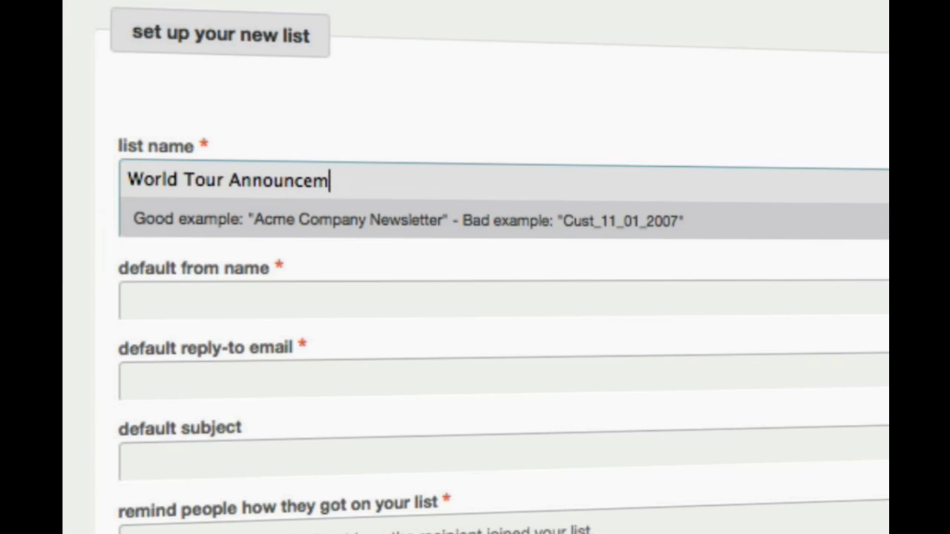
{"action": "type", "text": "ent List"}
{"action": "key", "text": "Escape"}
{"action": "key", "text": "Tab"}
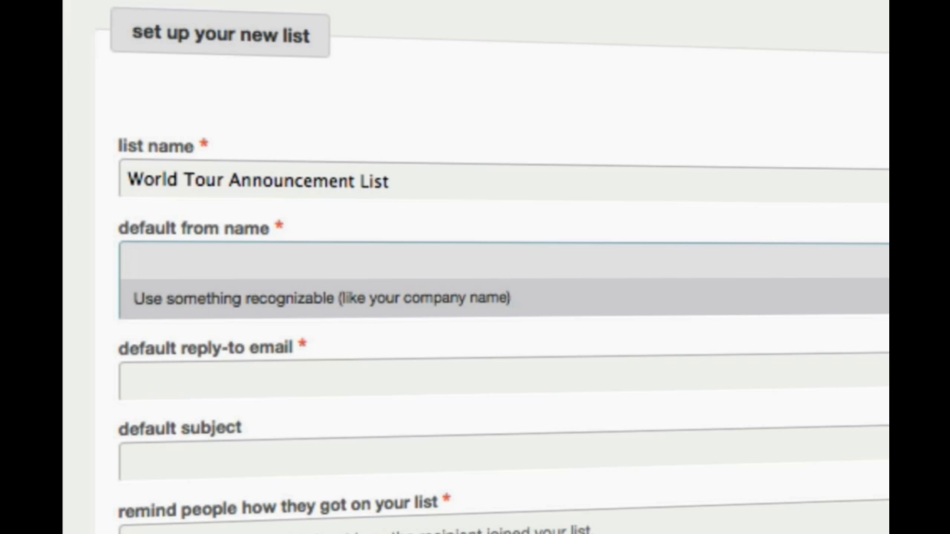
Set the default from name to 'The Chimps' and enter the default reply-to email address
{"action": "type", "text": "The Chimps"}
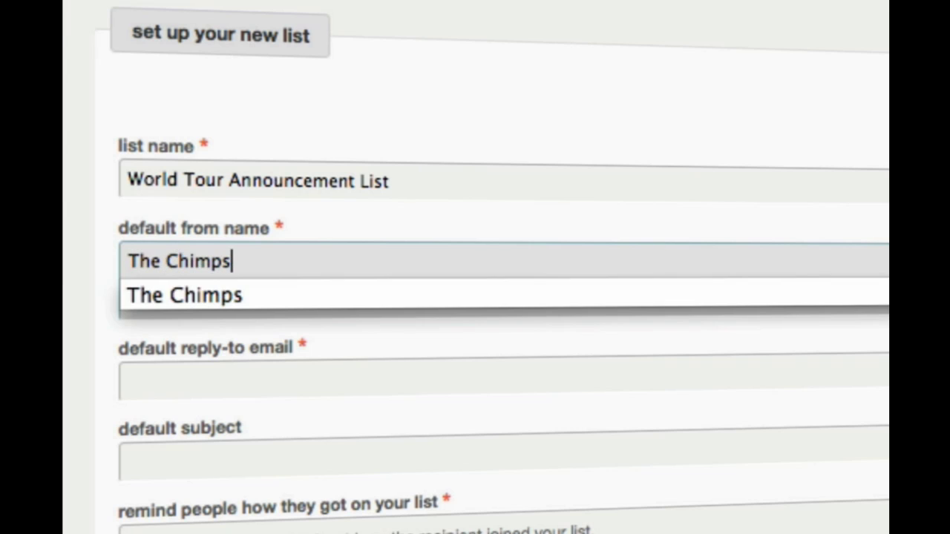
{"action": "key", "text": "Tab"}
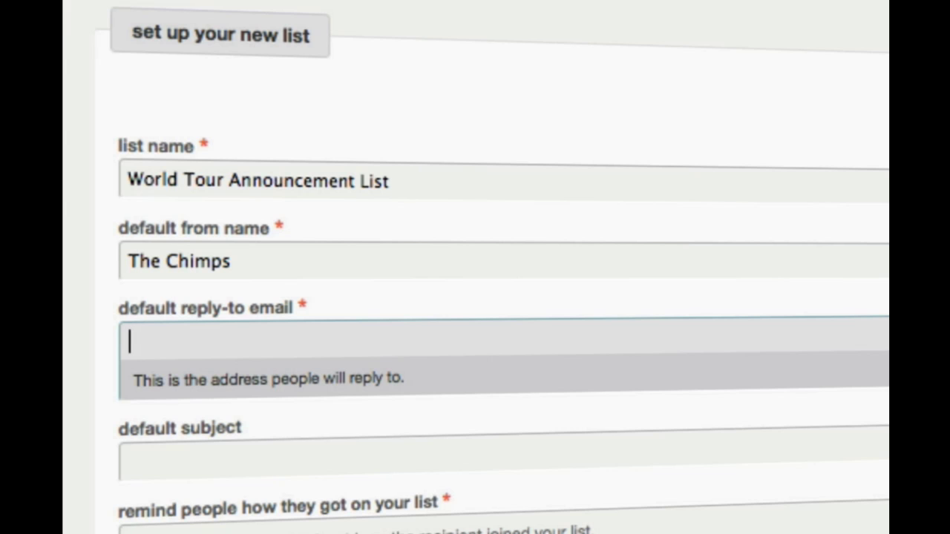
{"action": "type", "text": "the"}
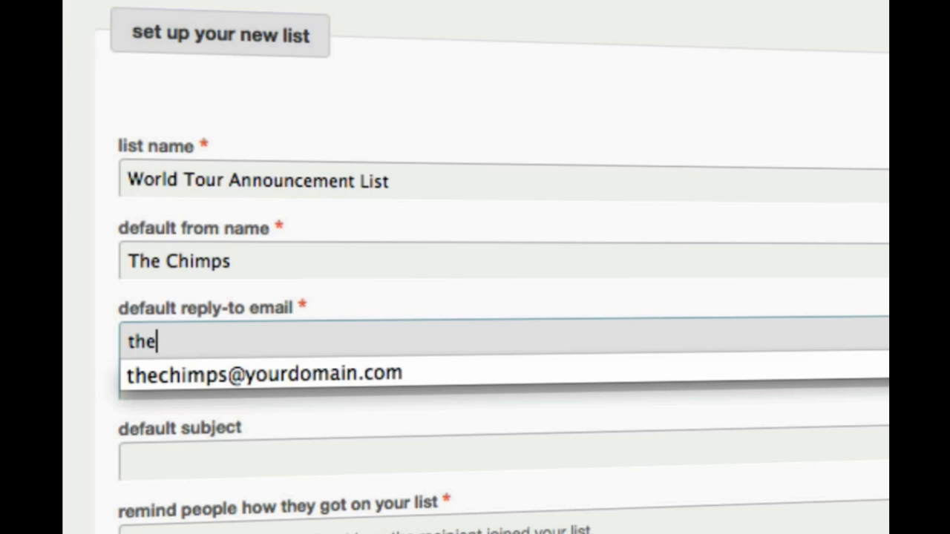
{"action": "type", "text": "chimps@your"}
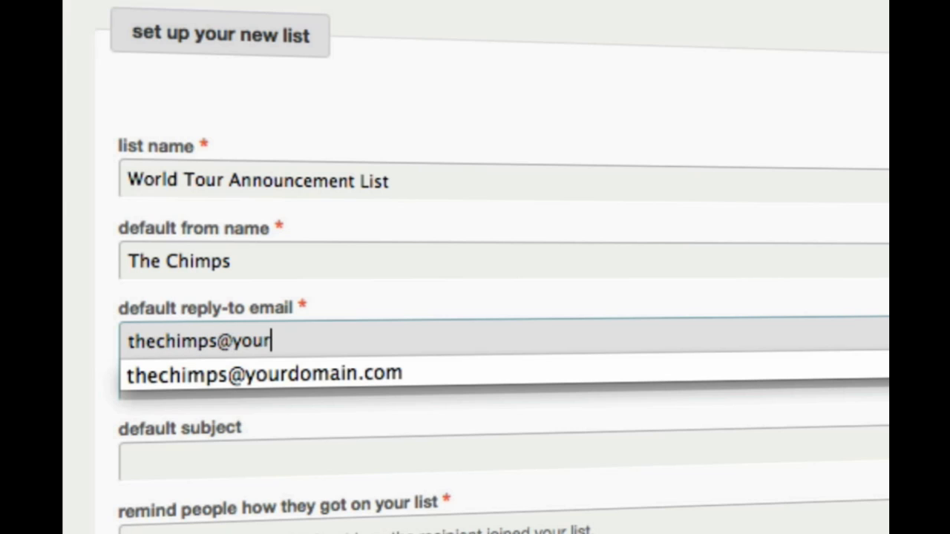
{"action": "type", "text": "domain.com"}
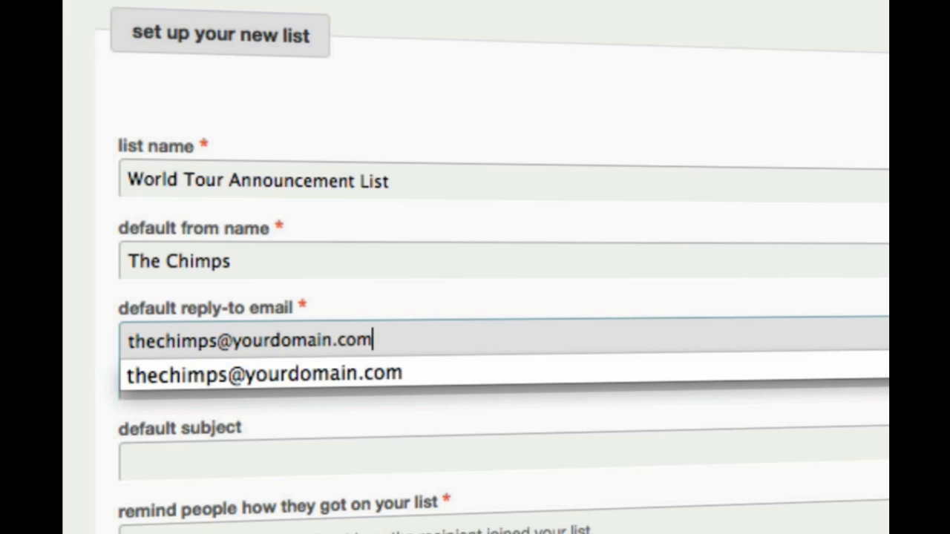
{"action": "key", "text": "Tab"}
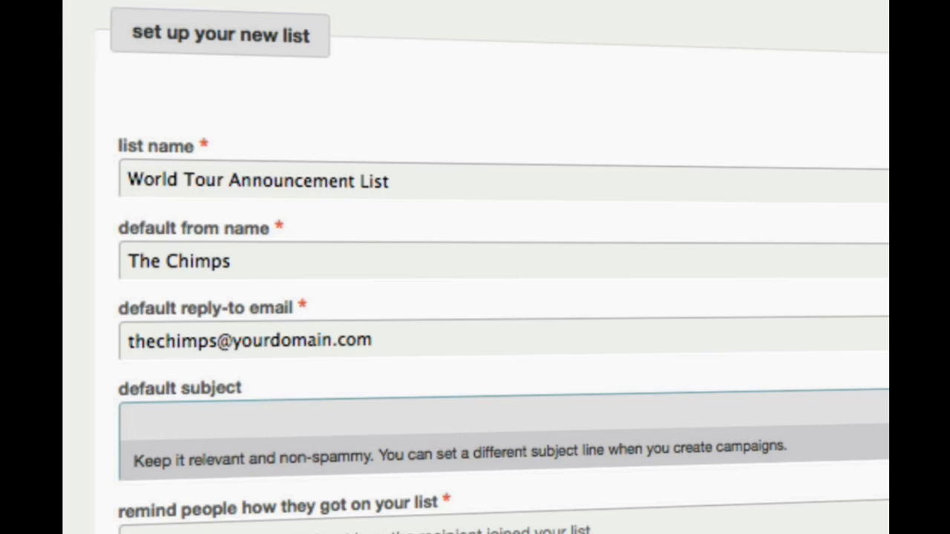
Copy the first line of webinar_chimps into the permission reminder field, removing the trailing blank line
{"action": "key", "text": "Tab"}
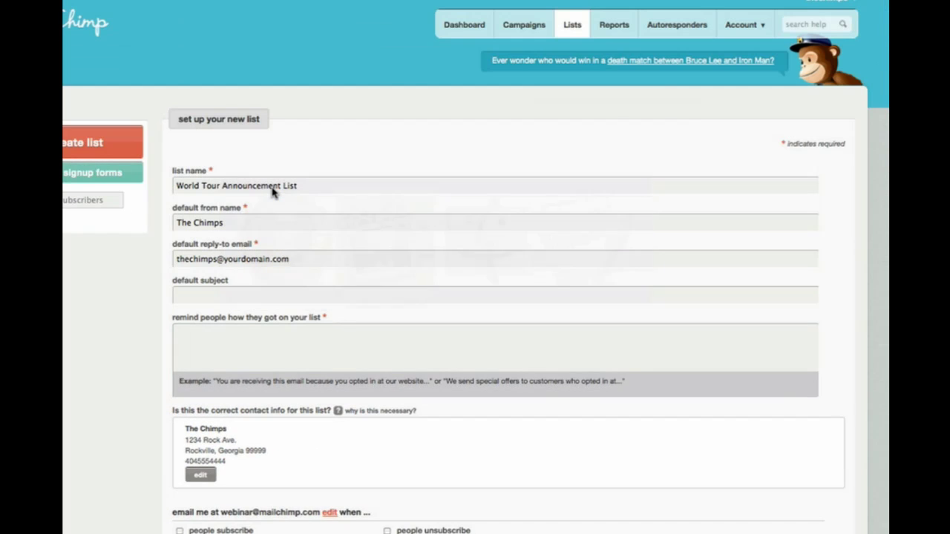
{"action": "key", "text": "super+Tab"}
{"action": "key", "text": "super+Tab"}
{"action": "key", "text": "super+Tab"}
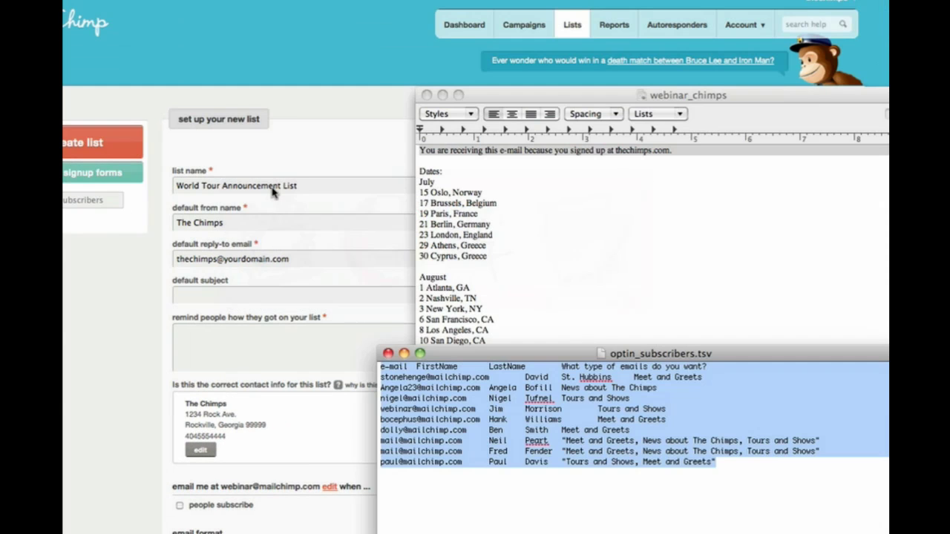
{"action": "left_click", "coordinate": [542, 280]}
{"action": "left_click", "coordinate": [515, 204]}
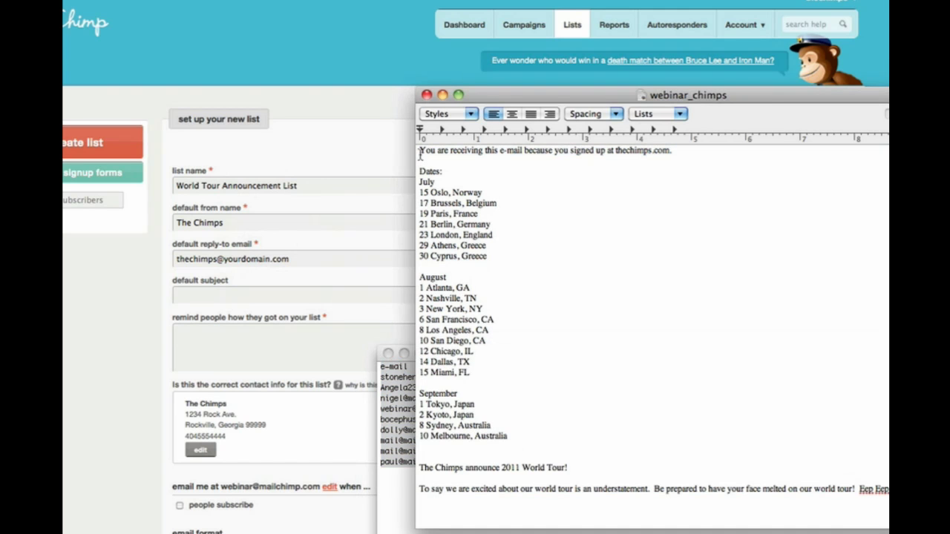
{"action": "left_click_drag", "start_coordinate": [420, 150], "coordinate": [693, 151]}
{"action": "key", "text": "super+c"}
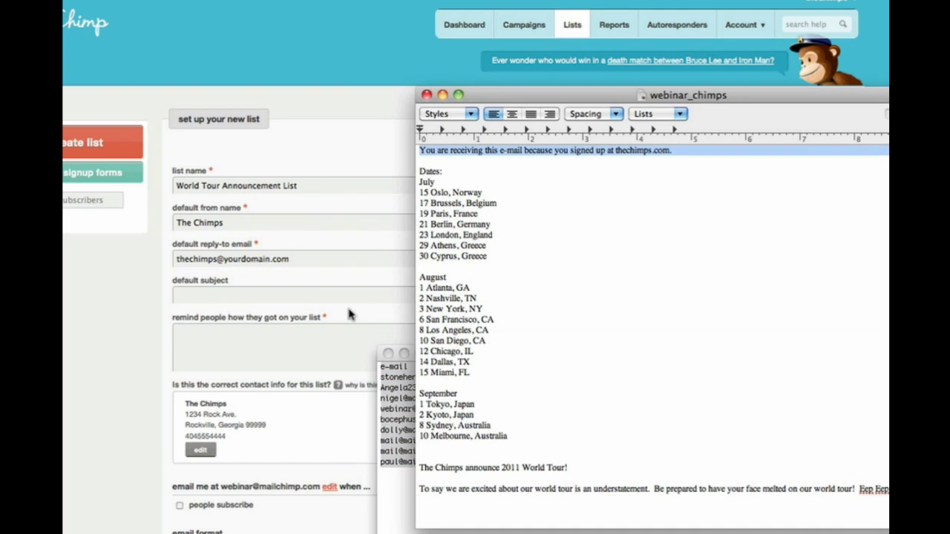
{"action": "left_click", "coordinate": [255, 340]}
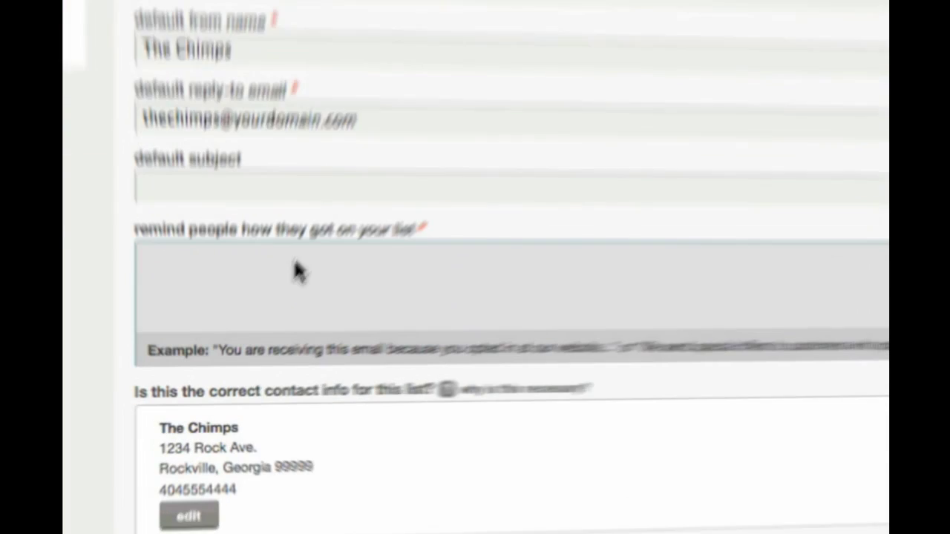
{"action": "key", "text": "super+v"}
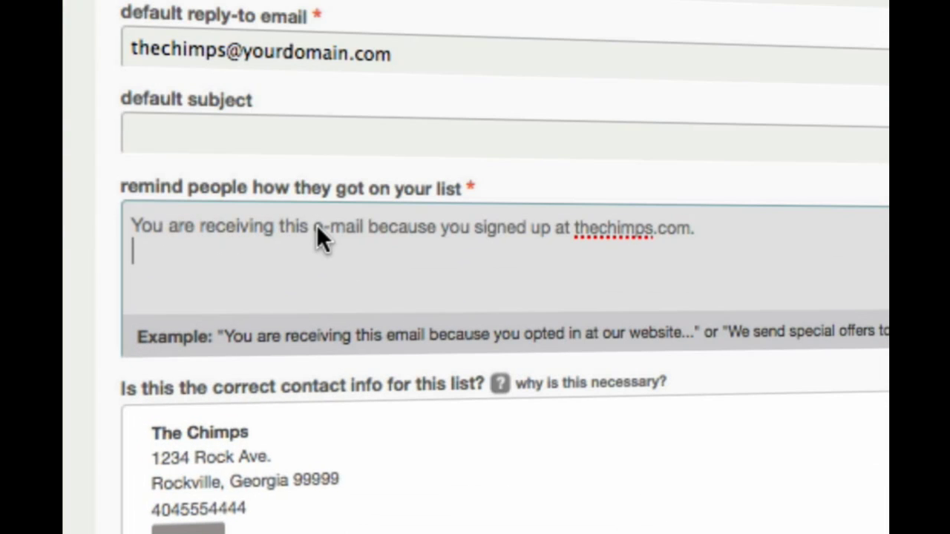
{"action": "key", "text": "BackSpace"}
{"action": "scroll", "coordinate": [505, 267], "scroll_direction": "down", "scroll_amount": 5}
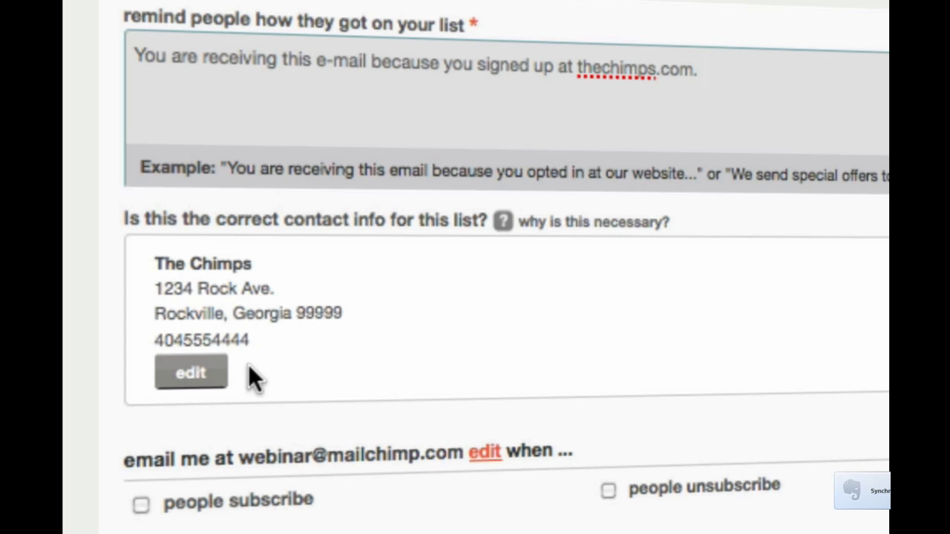
Turn on notification emails for both new subscribes and unsubscribes
{"action": "scroll", "coordinate": [249, 372], "scroll_direction": "down", "scroll_amount": 3}
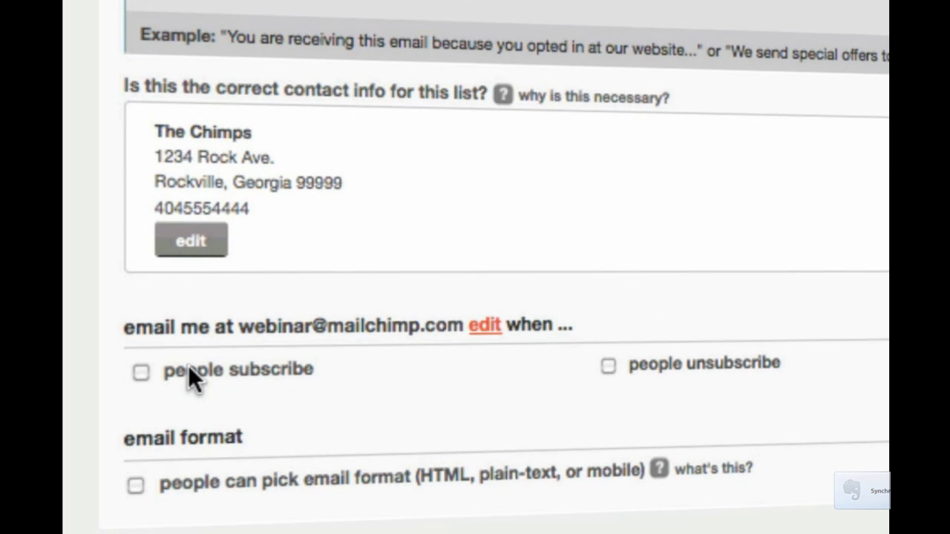
{"action": "scroll", "coordinate": [137, 367], "scroll_direction": "down", "scroll_amount": 1}
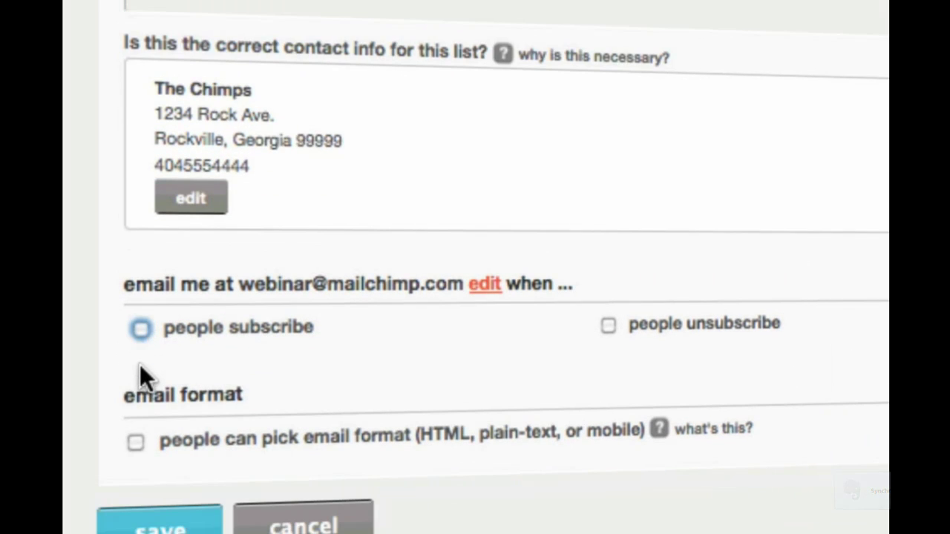
{"action": "left_click", "coordinate": [140, 329]}
{"action": "left_click", "coordinate": [608, 327]}
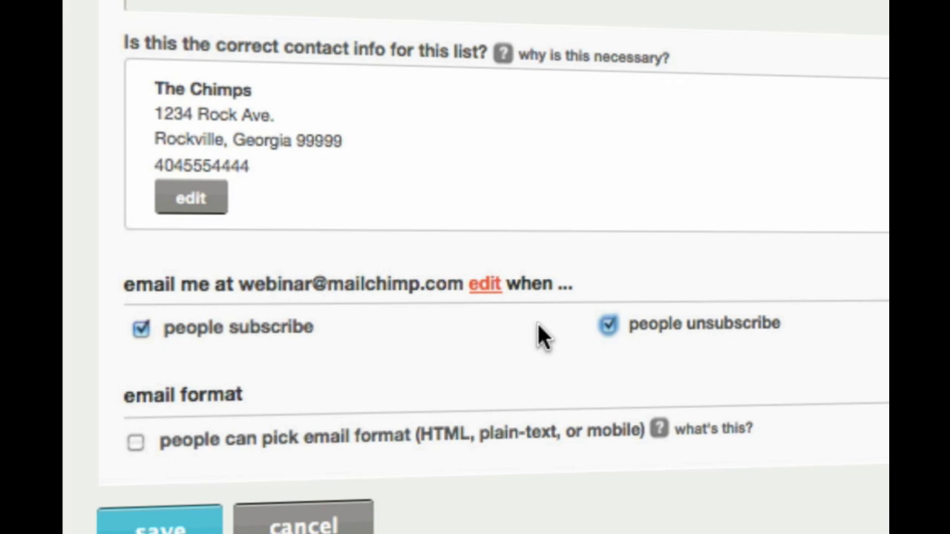
{"action": "scroll", "coordinate": [537, 327], "scroll_direction": "down", "scroll_amount": 1}
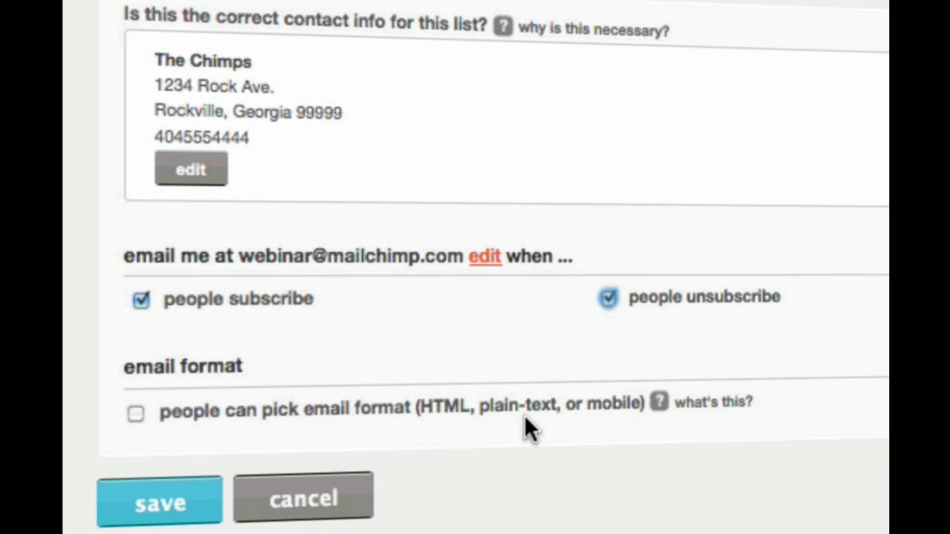
Let subscribers pick their email format, save the list, and finish with 'done for now'
{"action": "left_click", "coordinate": [134, 414]}
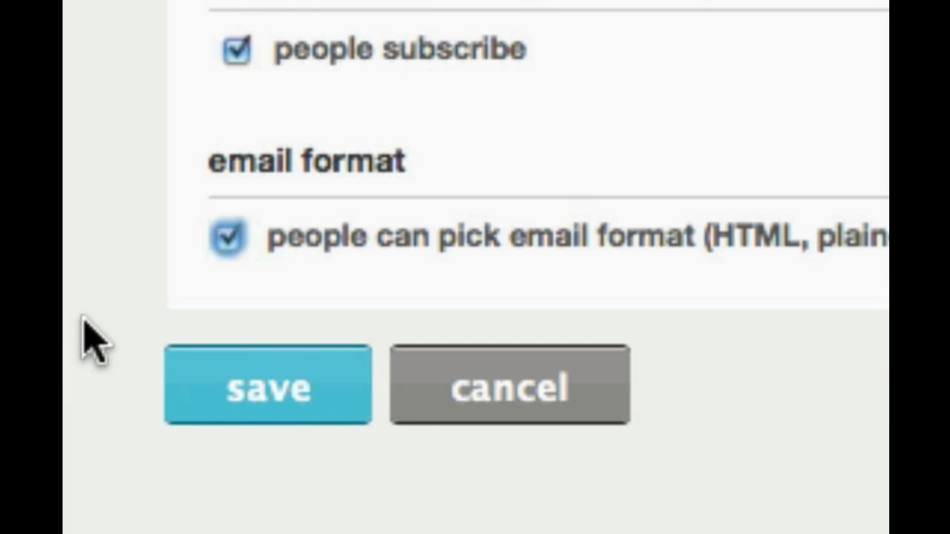
{"action": "left_click", "coordinate": [236, 426]}
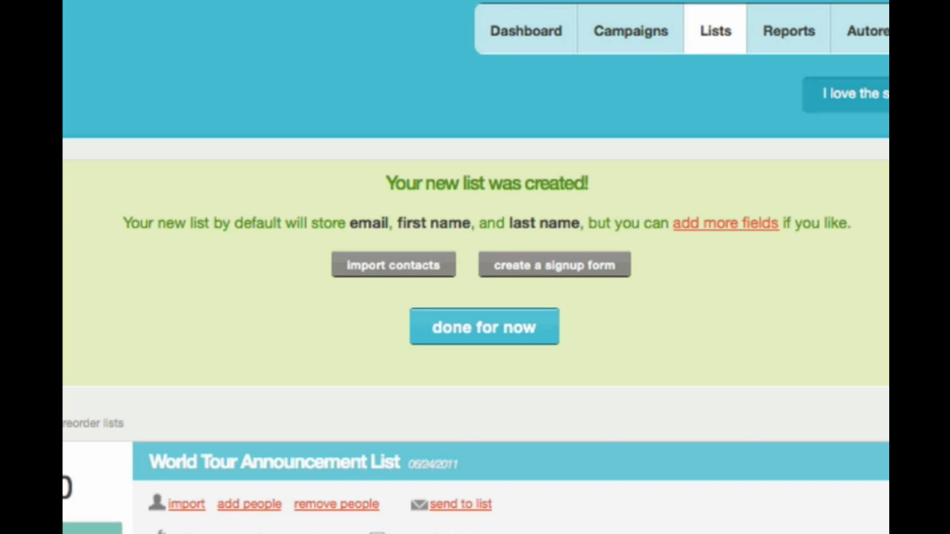
{"action": "left_click", "coordinate": [452, 331]}
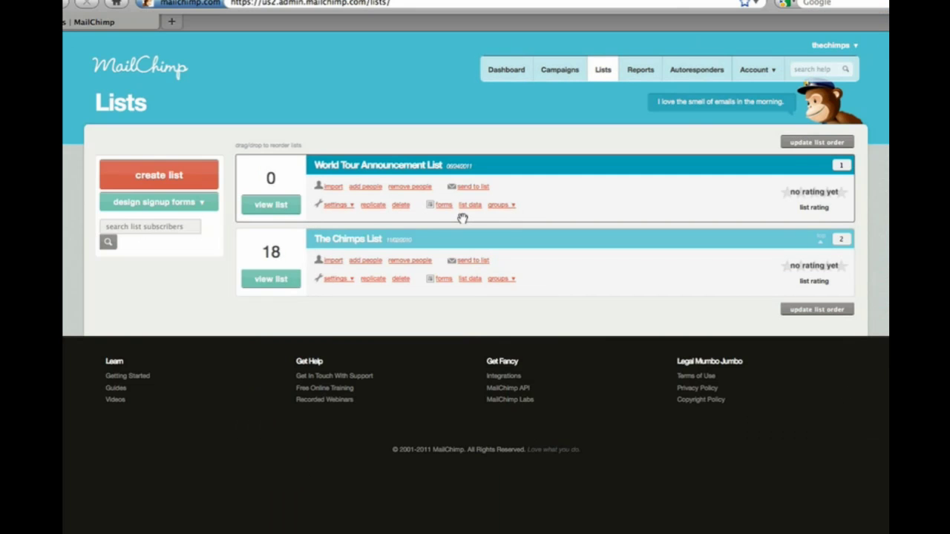